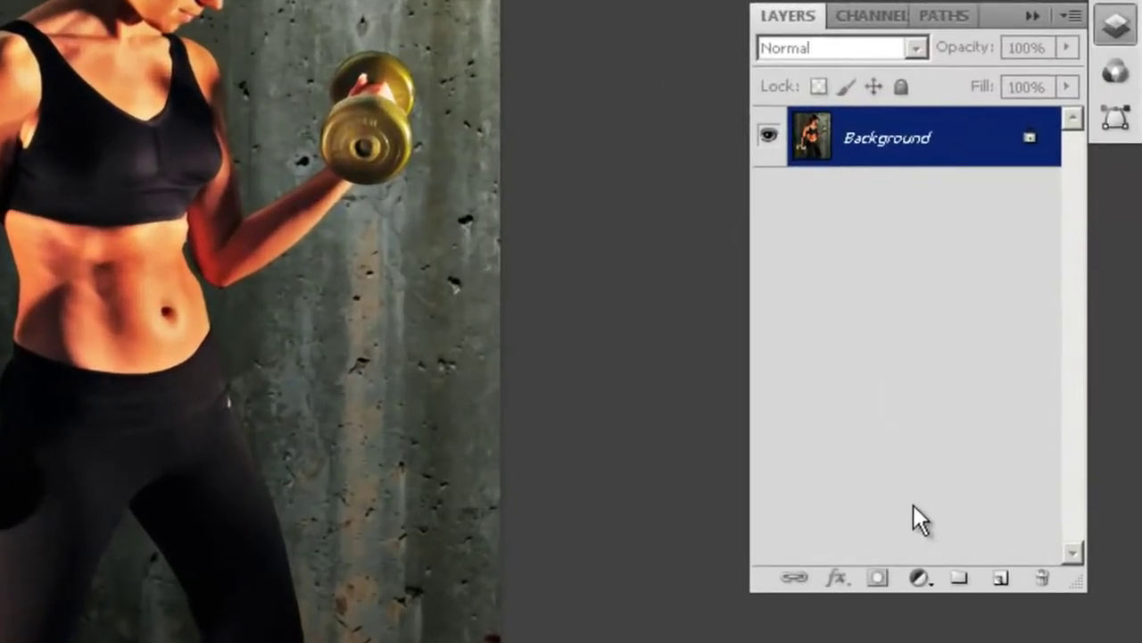
# Add a Selective Color adjustment layer and choose the Neutrals colour range.
pyautogui.click(921, 578)
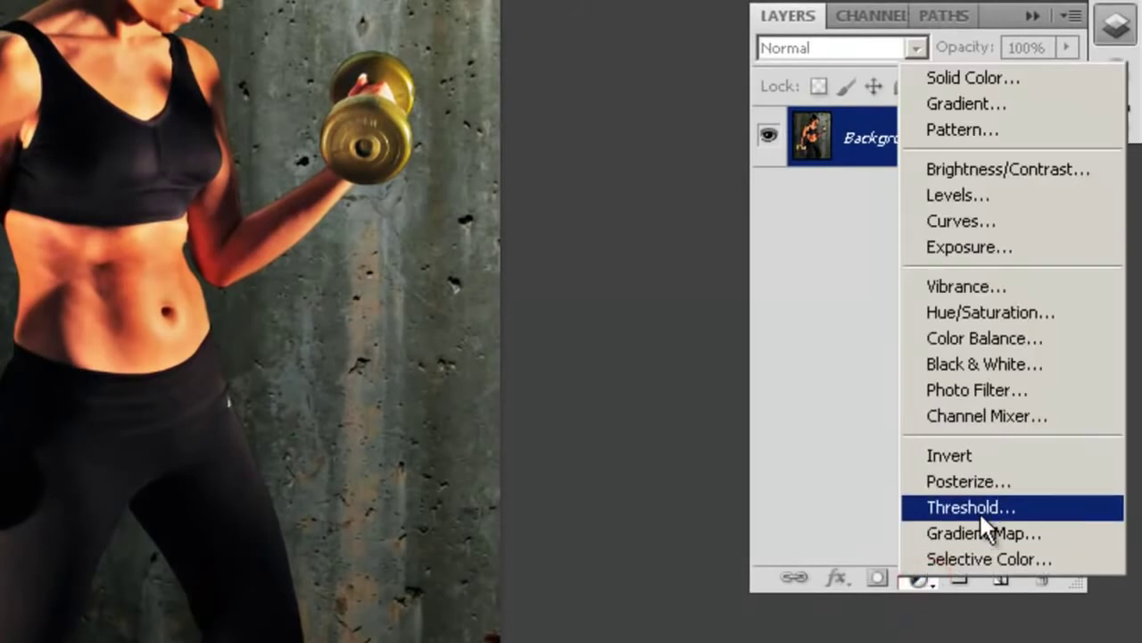
pyautogui.click(974, 555)
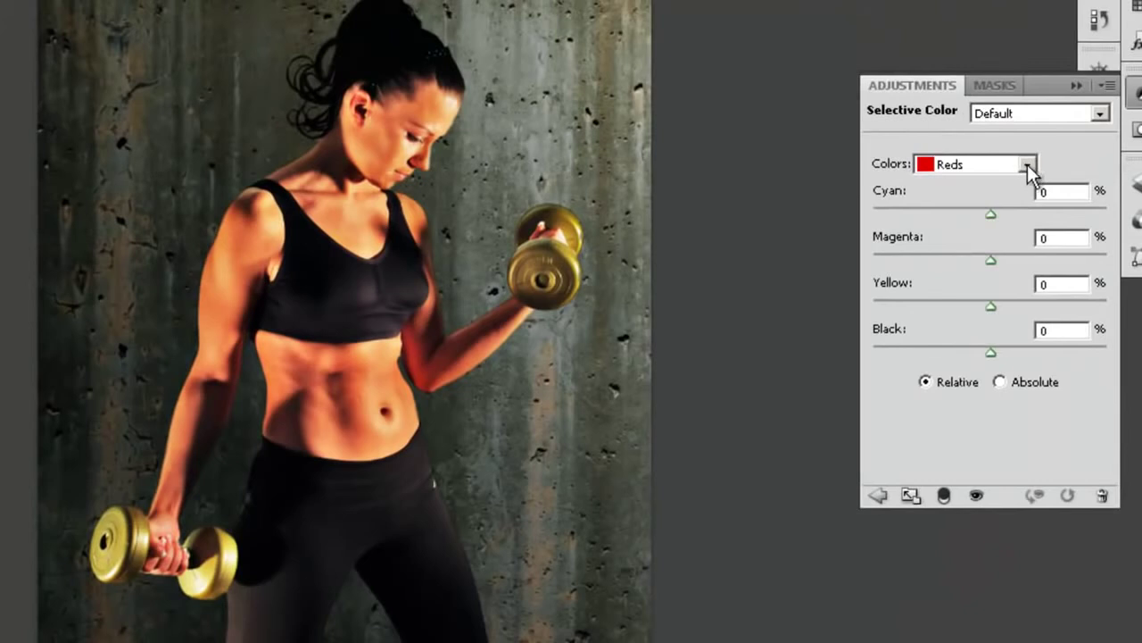
pyautogui.click(1027, 165)
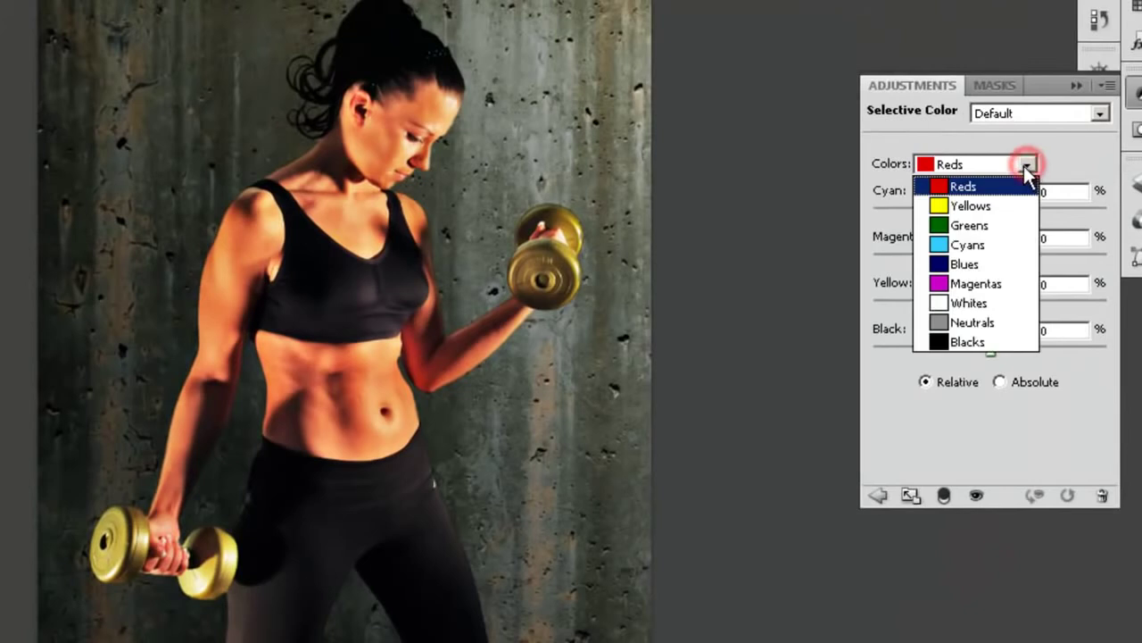
pyautogui.click(989, 321)
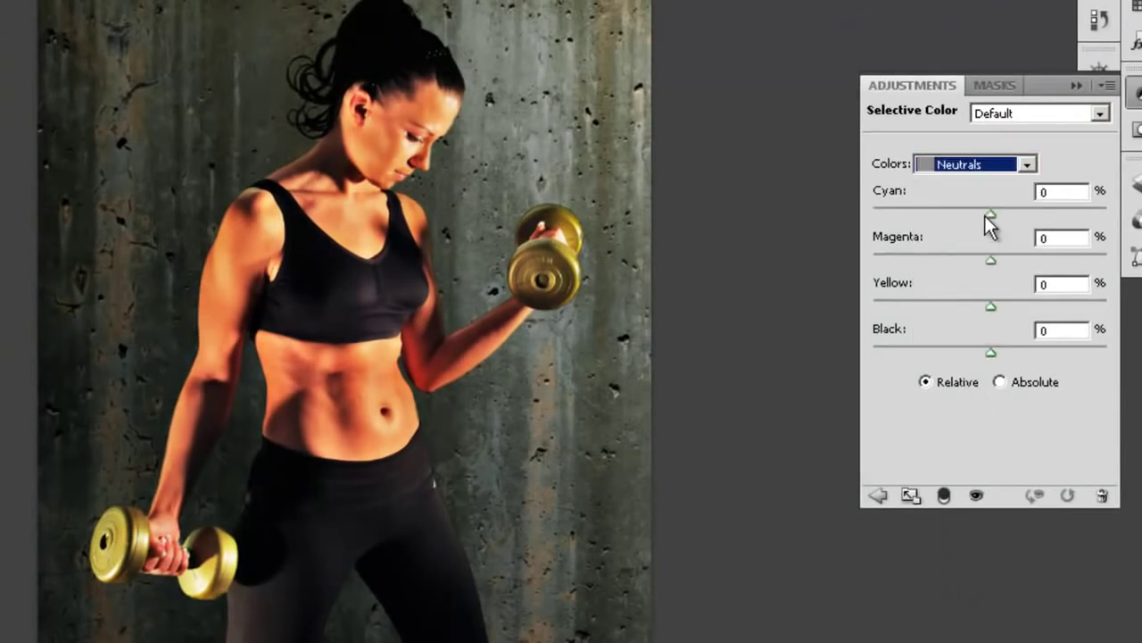
# Set the Neutrals to Cyan -70, Magenta -27 and Yellow +73 for a golden tone.
pyautogui.moveTo(993, 214); pyautogui.dragTo(923, 214)
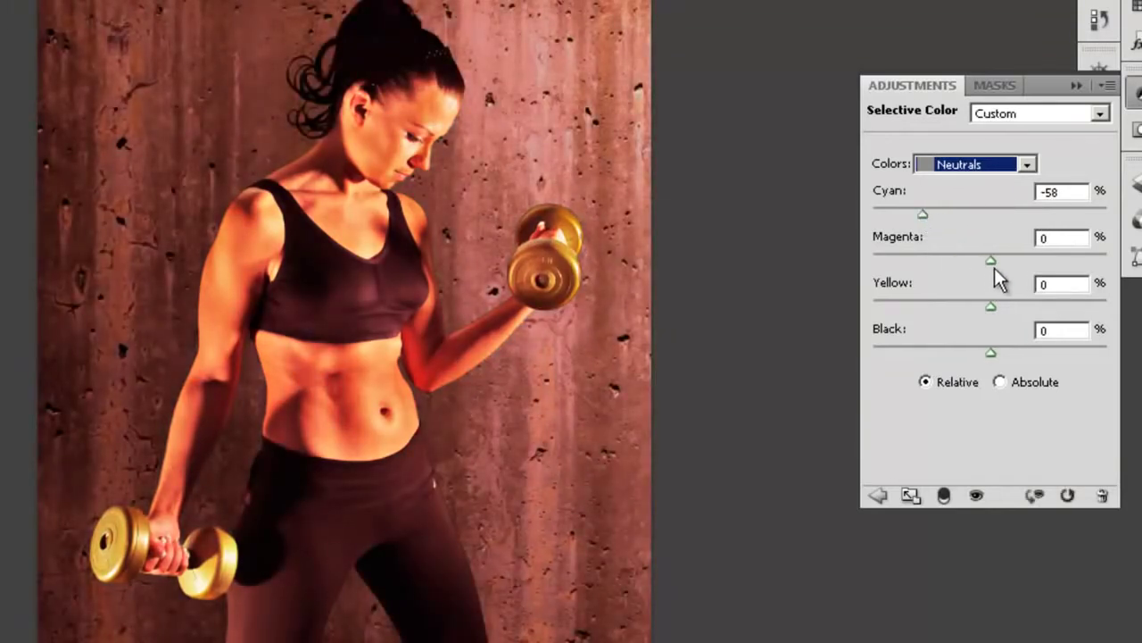
pyautogui.moveTo(990, 261); pyautogui.dragTo(960, 258)
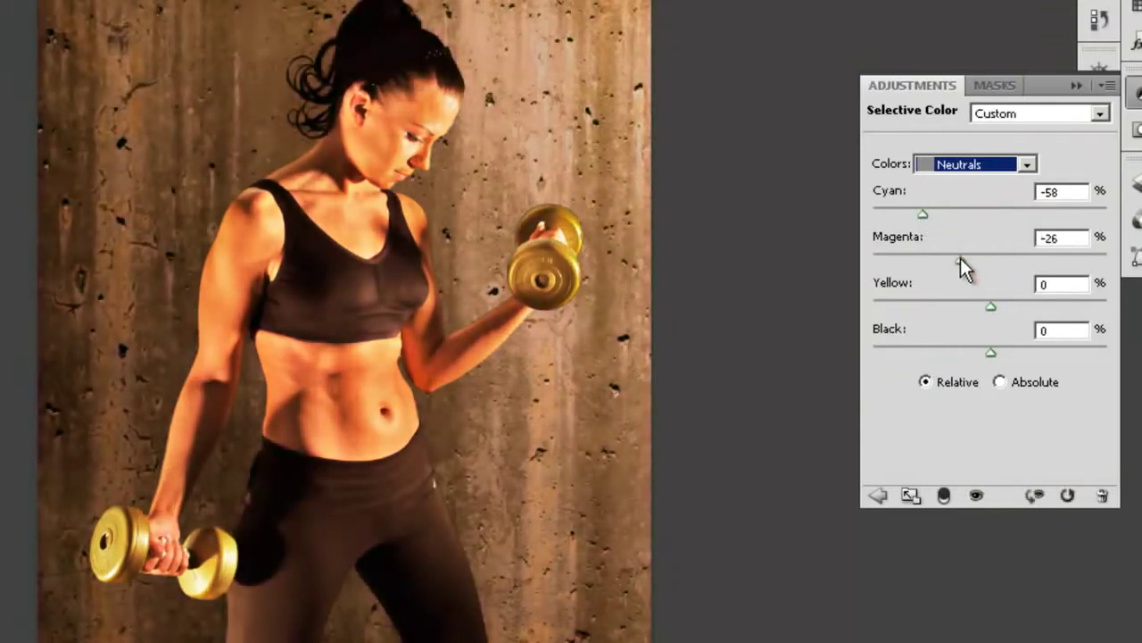
pyautogui.moveTo(993, 306); pyautogui.dragTo(1040, 303)
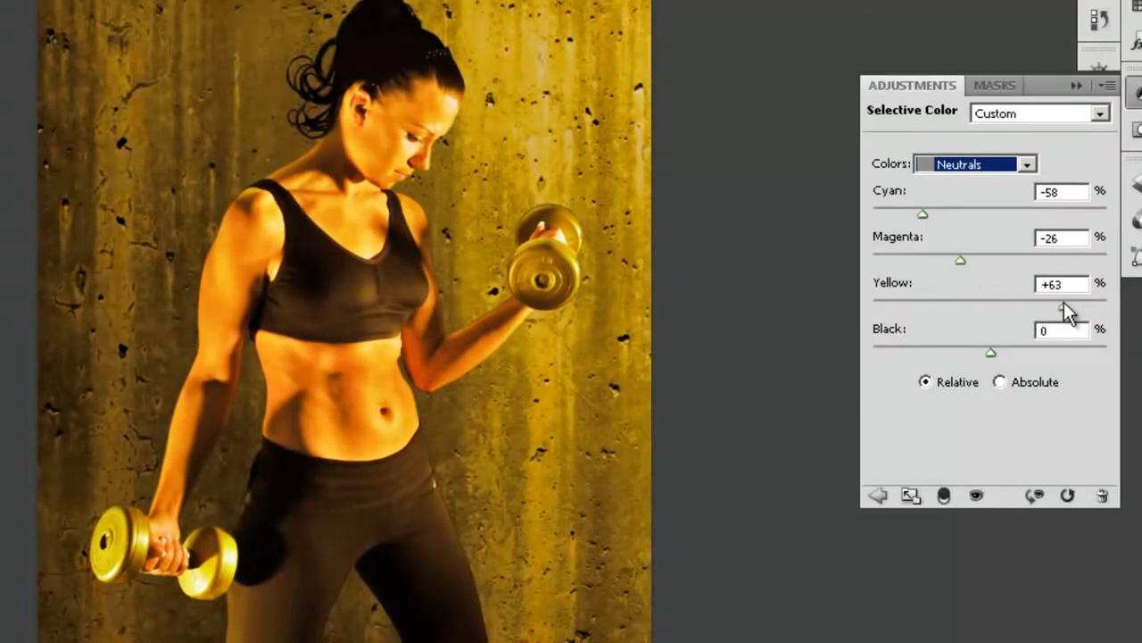
pyautogui.moveTo(1065, 306); pyautogui.dragTo(1066, 306)
pyautogui.moveTo(925, 215); pyautogui.dragTo(909, 214)
pyautogui.moveTo(960, 262); pyautogui.dragTo(959, 260)
# Experiment with the Neutrals Black slider, then set Black to 0.
pyautogui.moveTo(991, 352)
pyautogui.mouseDown()
pyautogui.moveTo(1017, 350)
pyautogui.moveTo(949, 348)
pyautogui.moveTo(998, 342)
pyautogui.mouseUp()
pyautogui.moveTo(994, 350)
pyautogui.mouseDown()
pyautogui.moveTo(1111, 353)
pyautogui.moveTo(888, 359)
pyautogui.mouseUp()
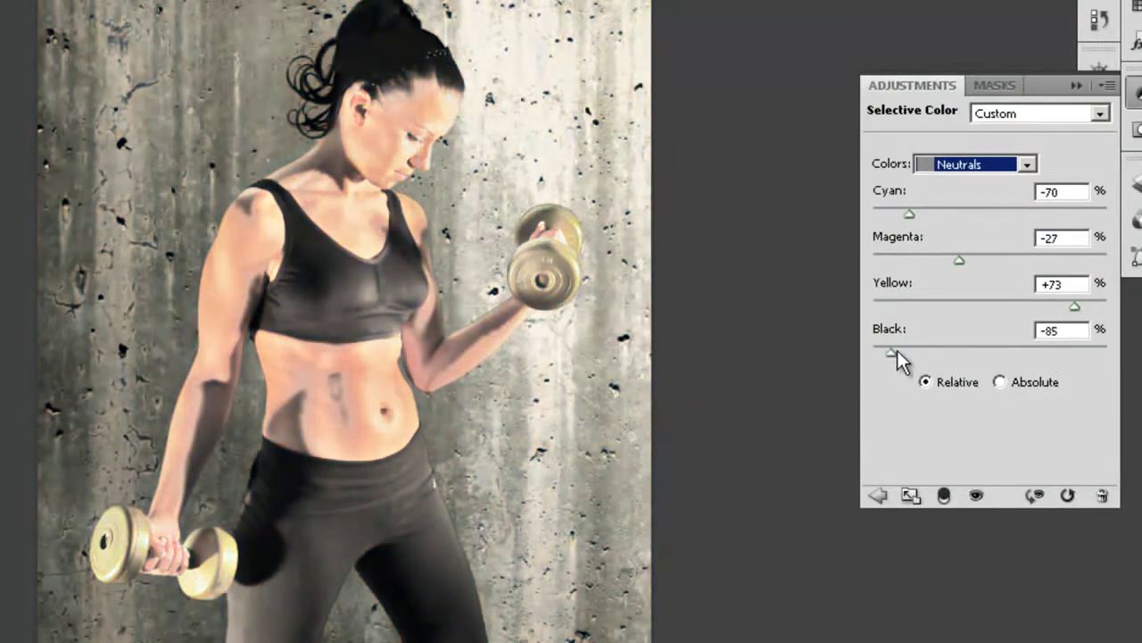
pyautogui.moveTo(886, 350); pyautogui.dragTo(996, 348)
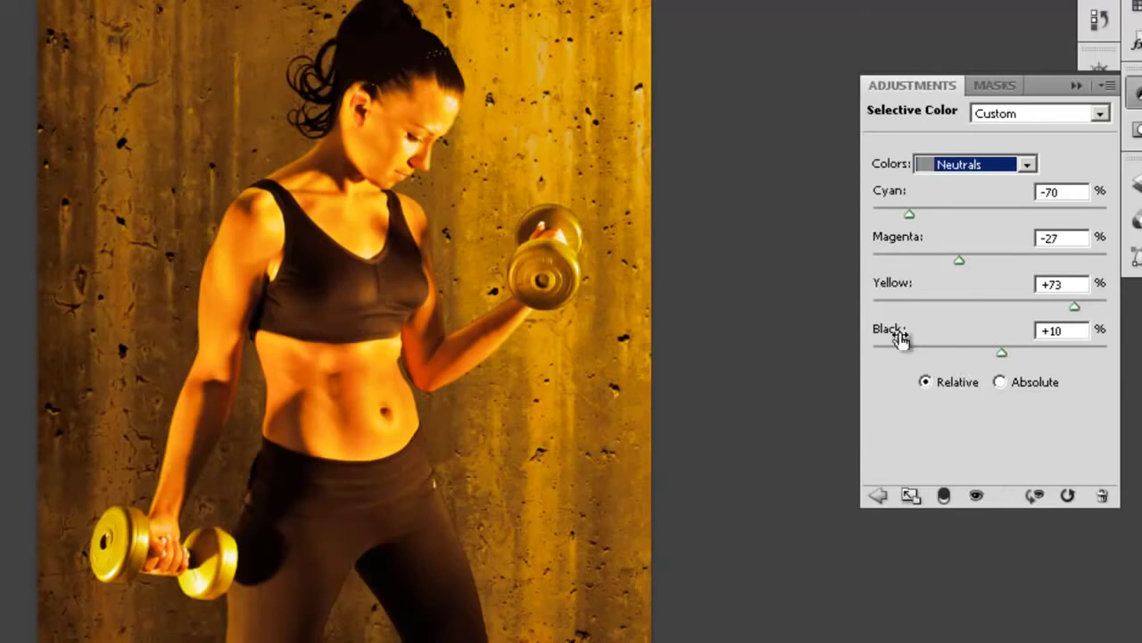
pyautogui.click(1073, 330)
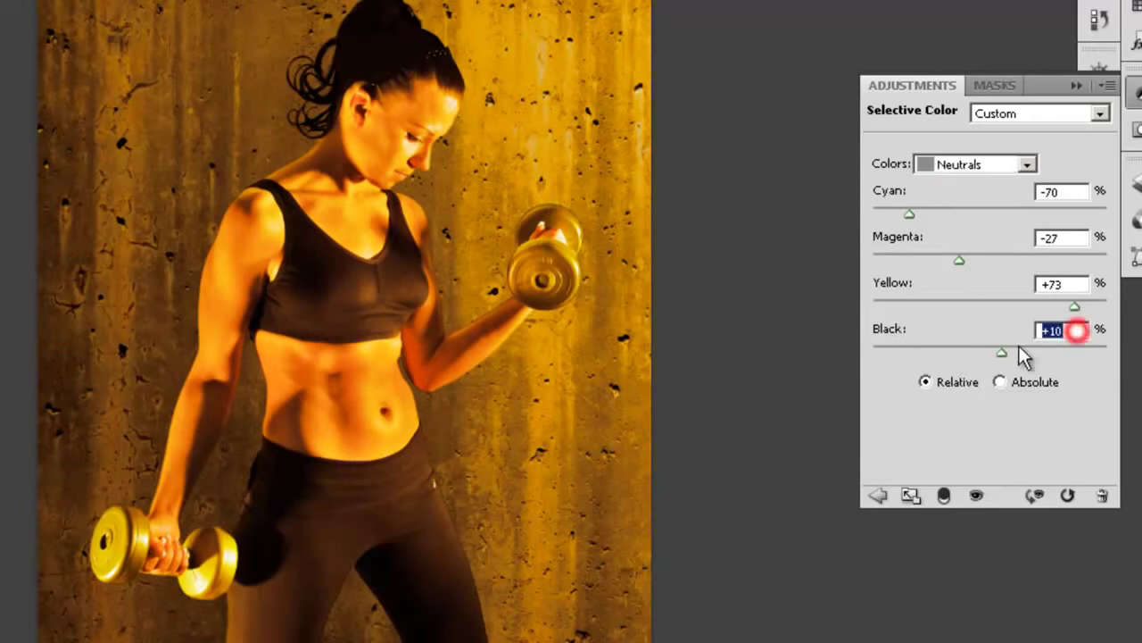
pyautogui.write('0')
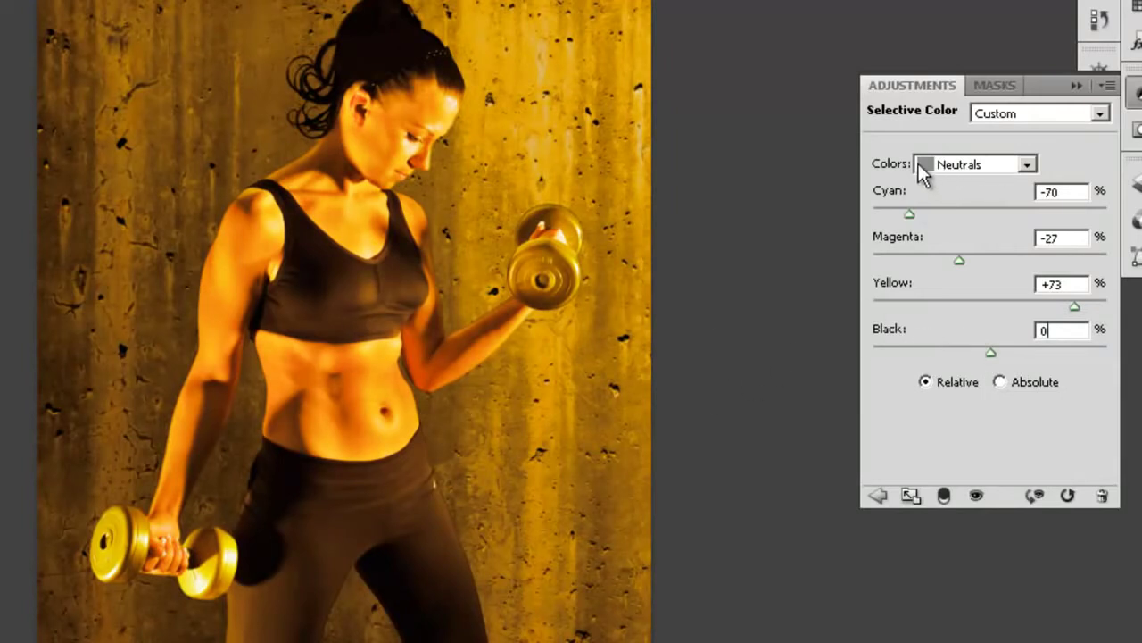
# Deepen the Blacks range of Selective Color 1 by +15.
pyautogui.click(1027, 164)
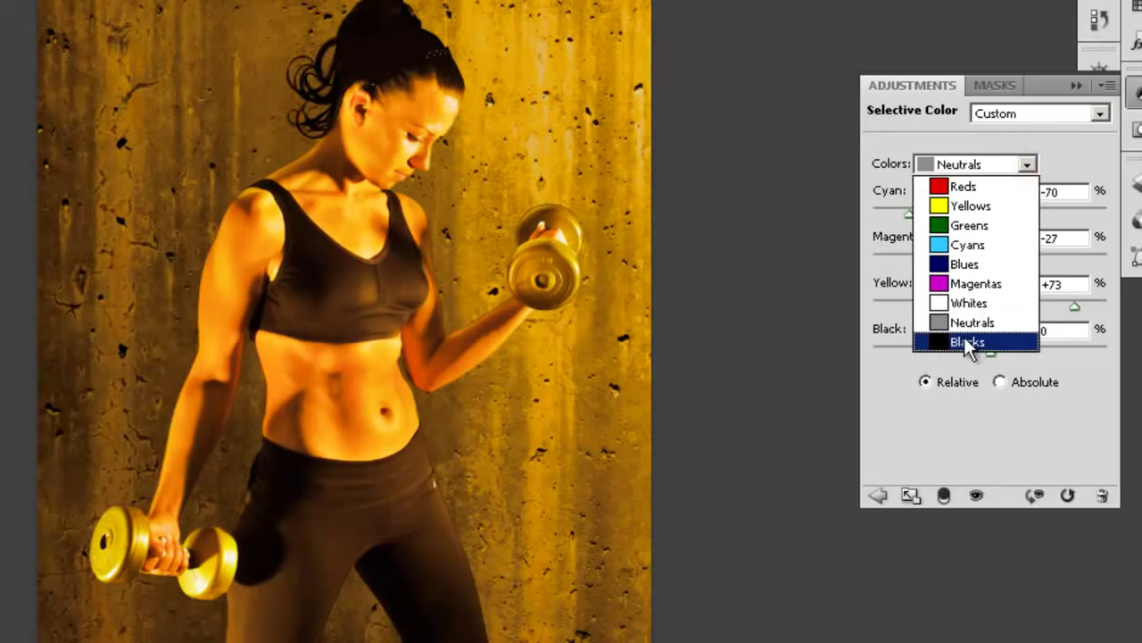
pyautogui.click(968, 342)
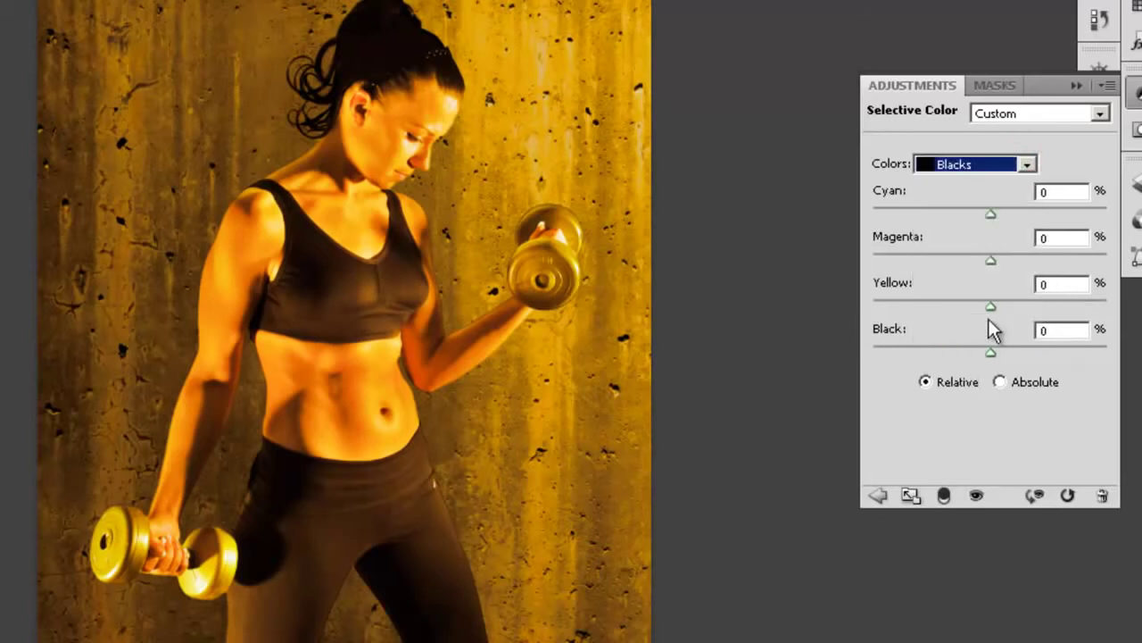
pyautogui.moveTo(990, 354); pyautogui.dragTo(1010, 356)
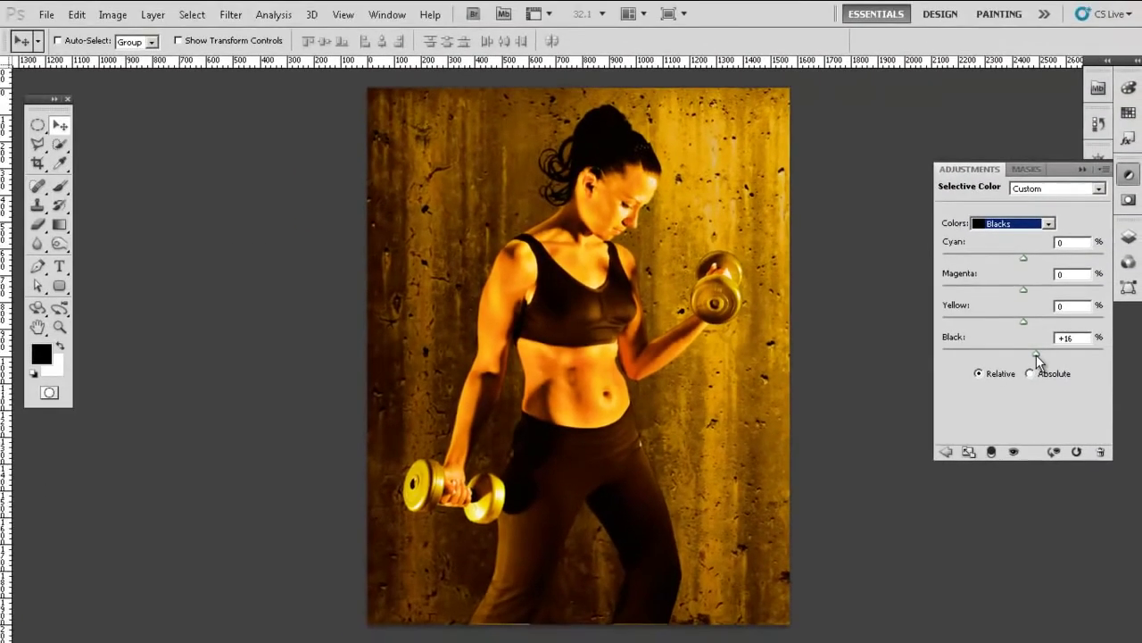
# Toggle Selective Color 1 on and off to compare the golden tone with the original.
pyautogui.click(1125, 239)
pyautogui.click(937, 298)
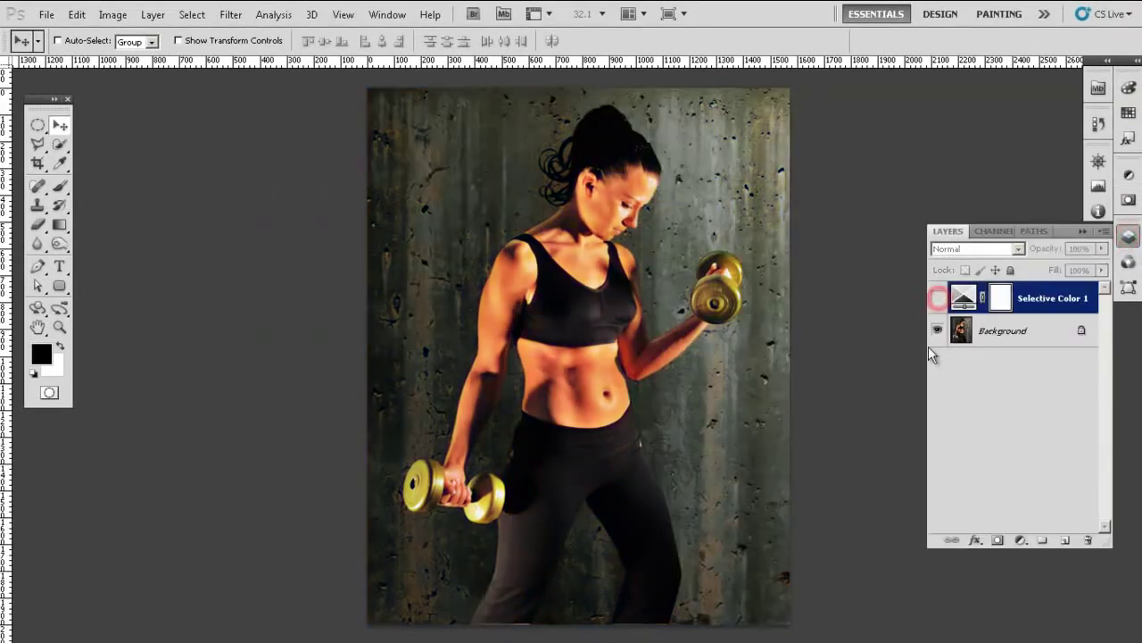
pyautogui.click(937, 298)
pyautogui.click(937, 298)
pyautogui.click(937, 298)
pyautogui.click(937, 298)
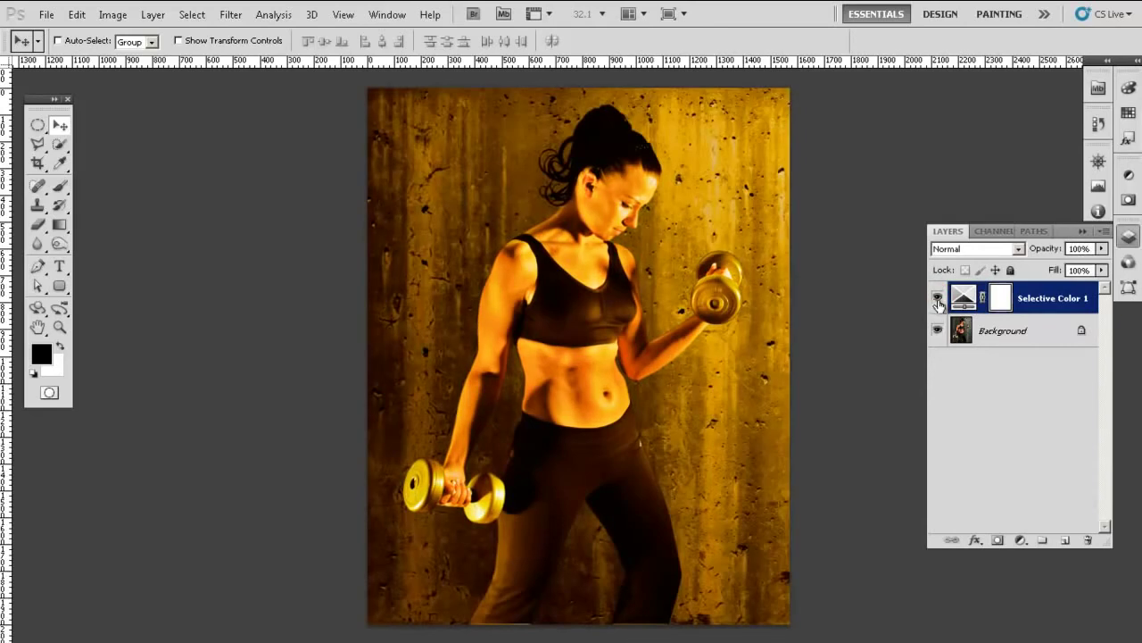
pyautogui.click(936, 299)
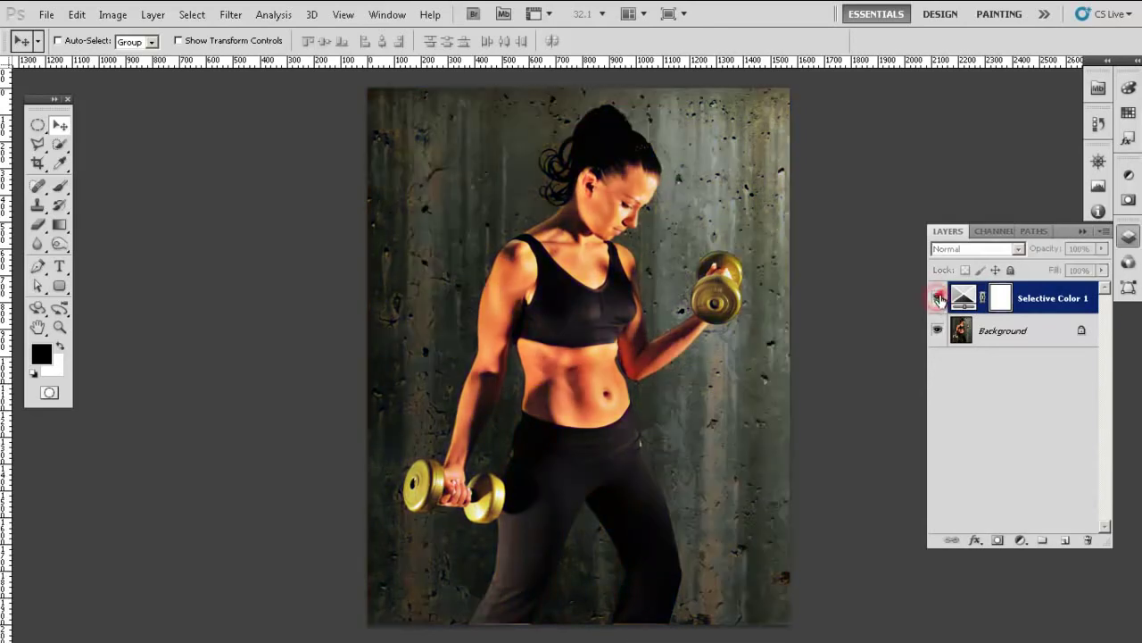
# Review the Neutrals and Blacks settings of Selective Color 1 and return to the layers list.
pyautogui.click(967, 301)
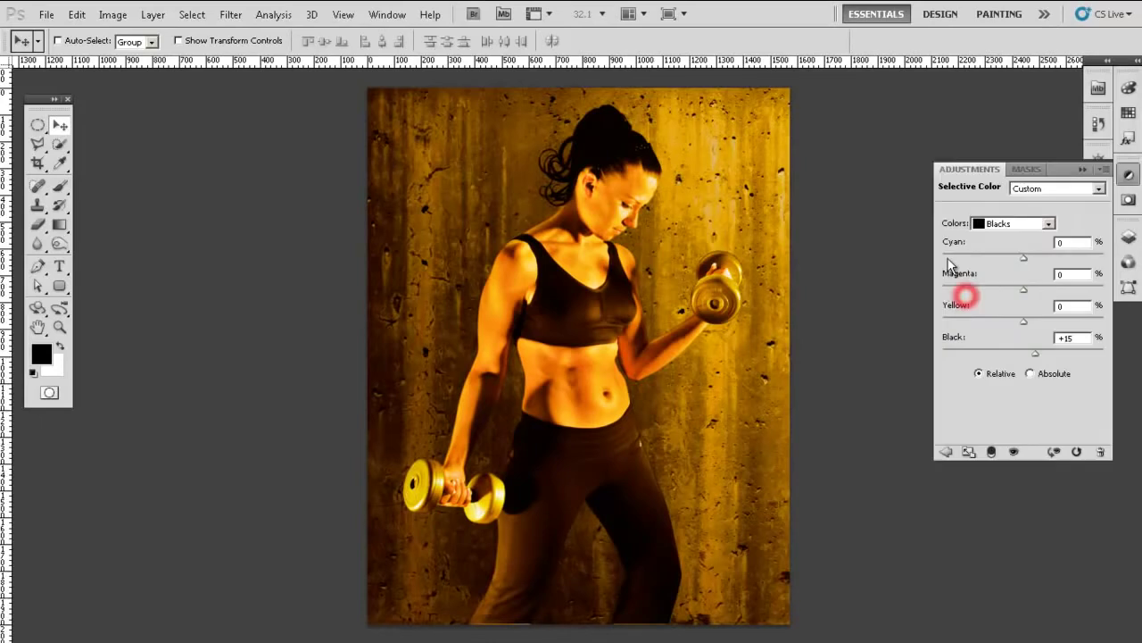
pyautogui.click(1033, 224)
pyautogui.click(998, 333)
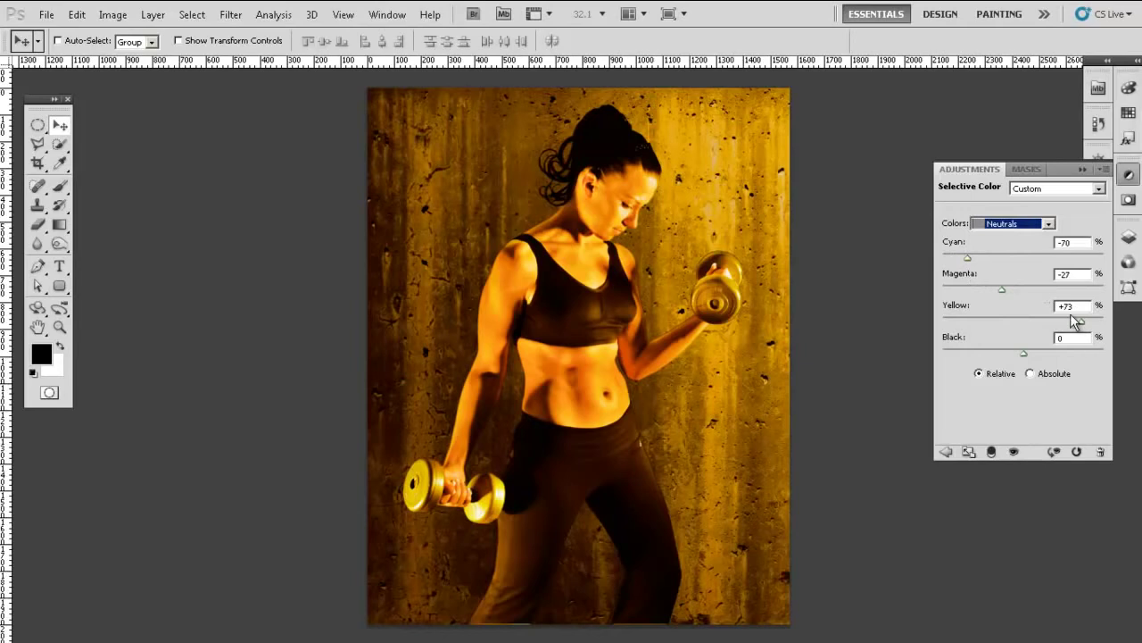
pyautogui.click(1046, 225)
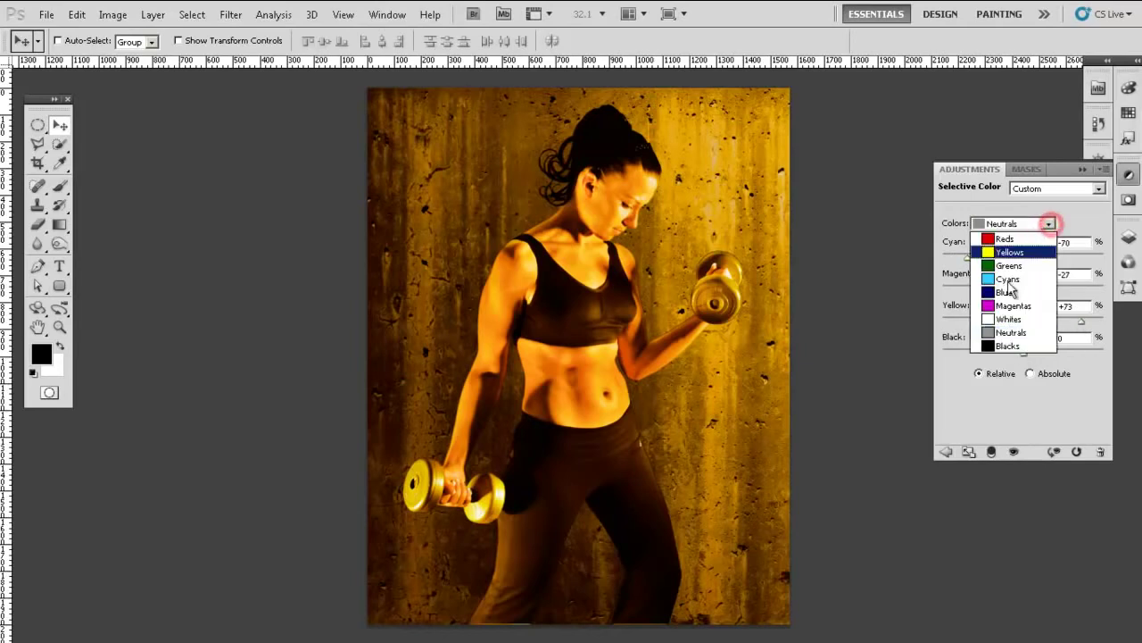
pyautogui.click(1006, 348)
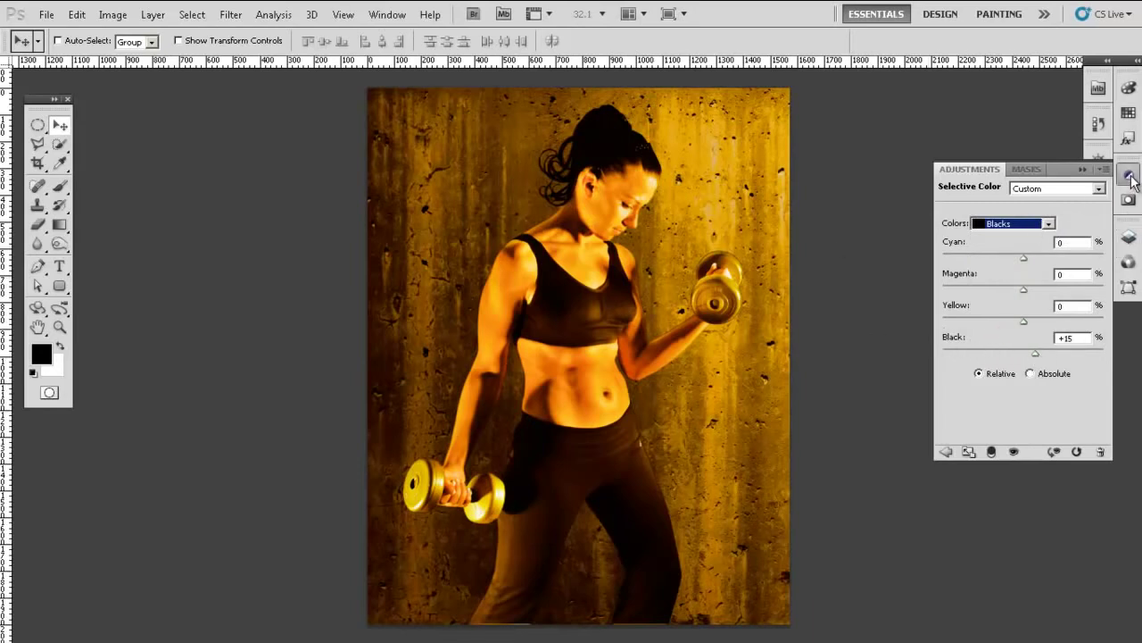
pyautogui.click(1128, 236)
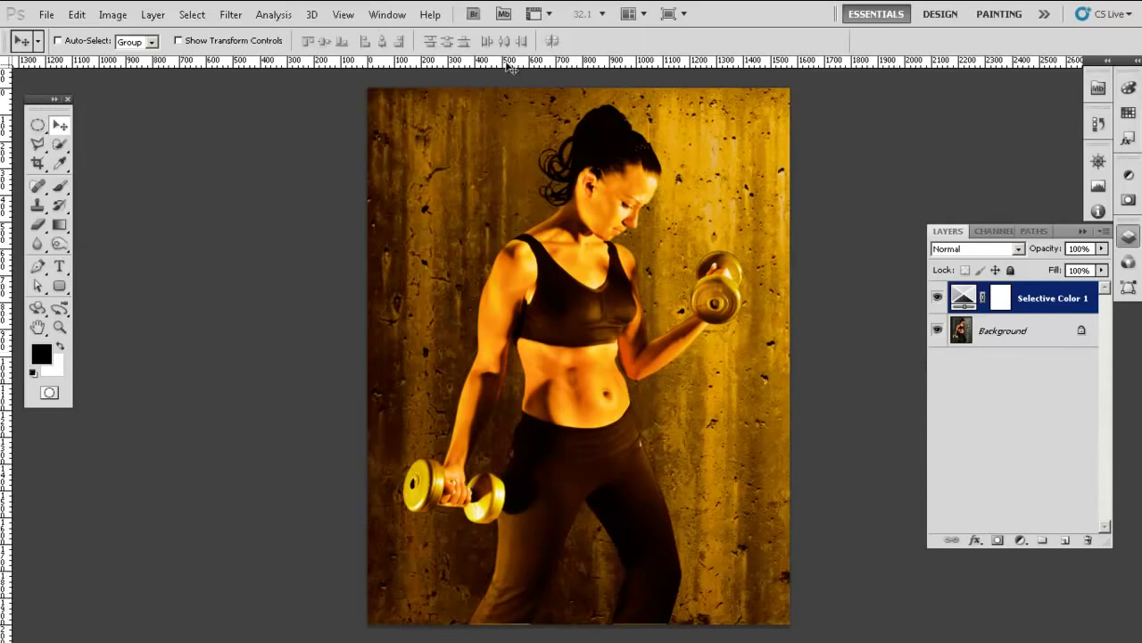
# Switch to the veiled-face photo through the Window menu and zoom in.
pyautogui.click(389, 15)
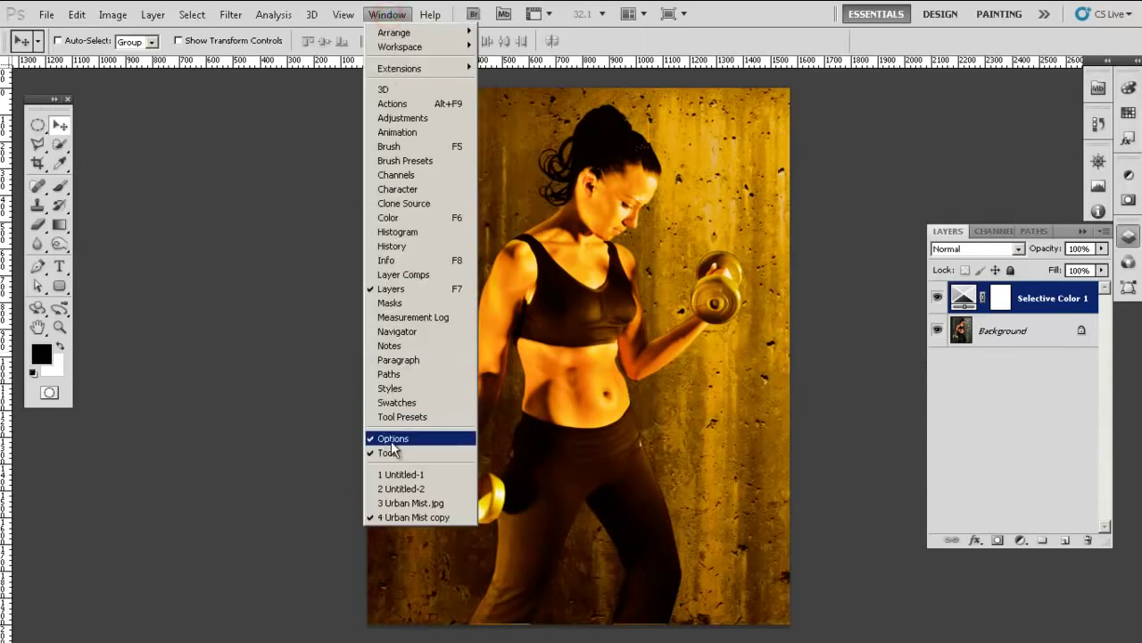
pyautogui.click(411, 485)
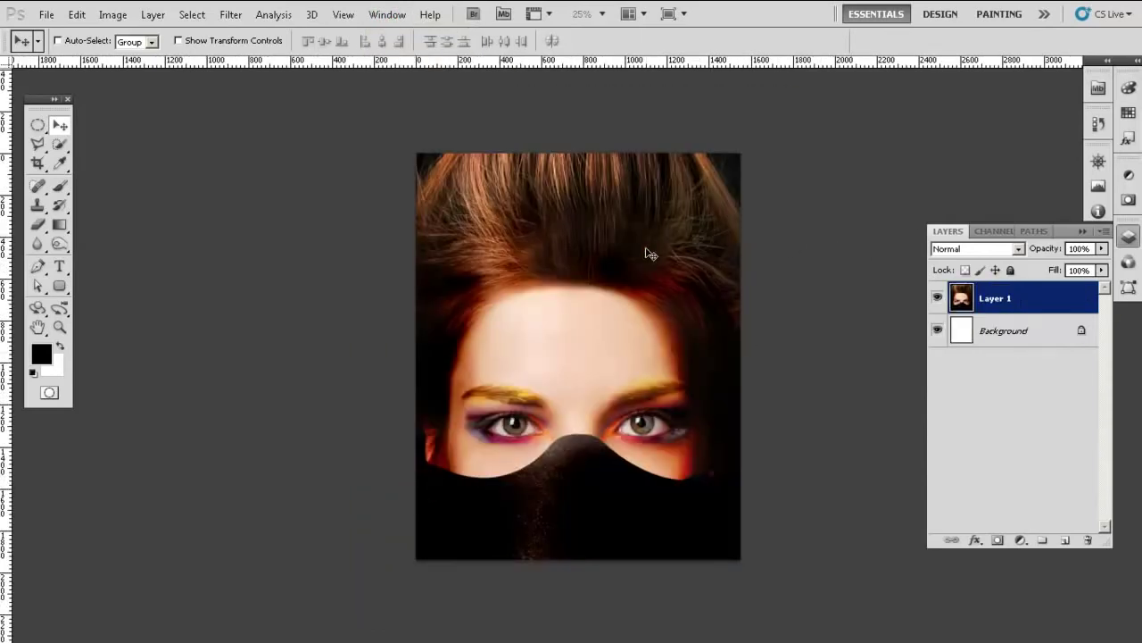
pyautogui.hotkey('ctrl', '+')
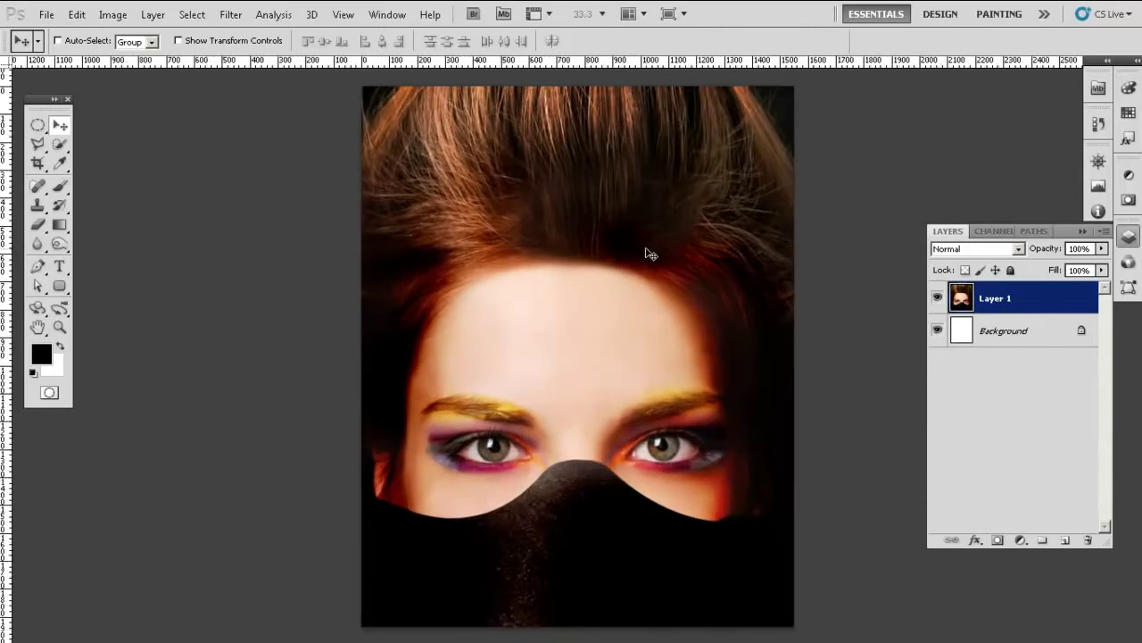
# Add a Selective Color layer with Neutrals at Cyan -72, Magenta -21, Yellow +80.
pyautogui.click(1020, 541)
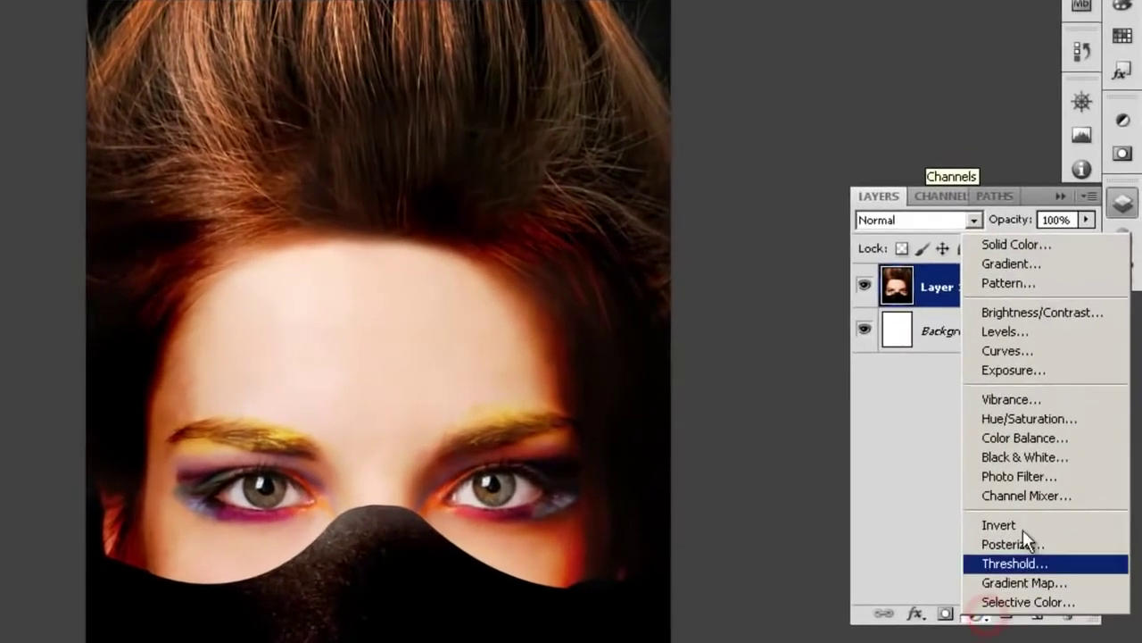
pyautogui.click(1015, 604)
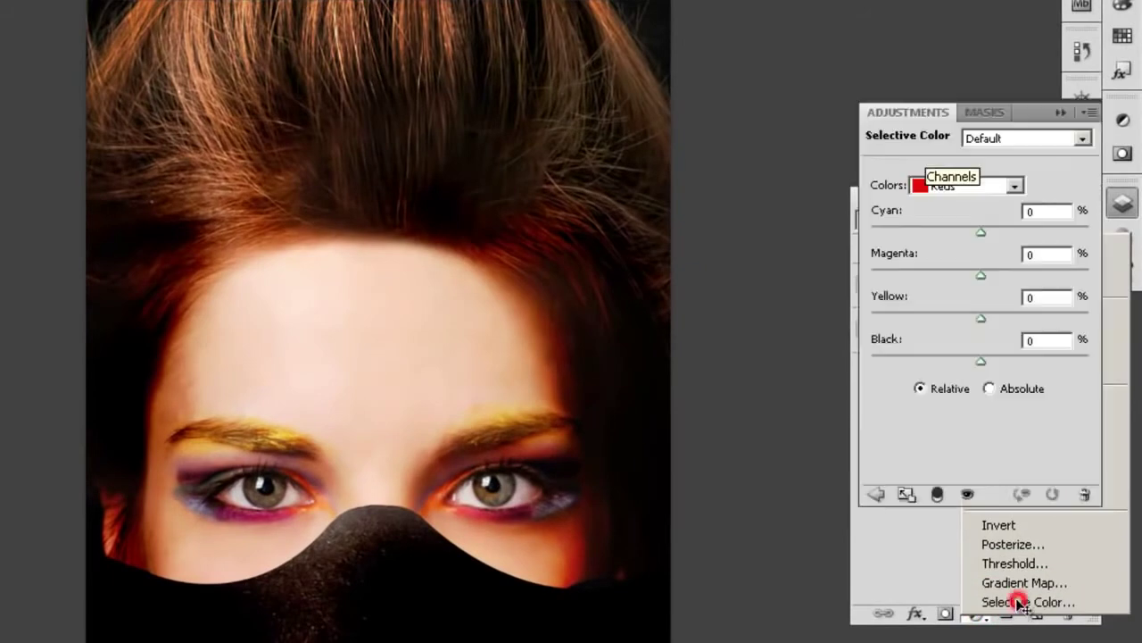
pyautogui.click(1013, 186)
pyautogui.click(981, 330)
pyautogui.moveTo(982, 231); pyautogui.dragTo(903, 234)
pyautogui.moveTo(980, 275); pyautogui.dragTo(957, 275)
pyautogui.moveTo(981, 319); pyautogui.dragTo(1068, 320)
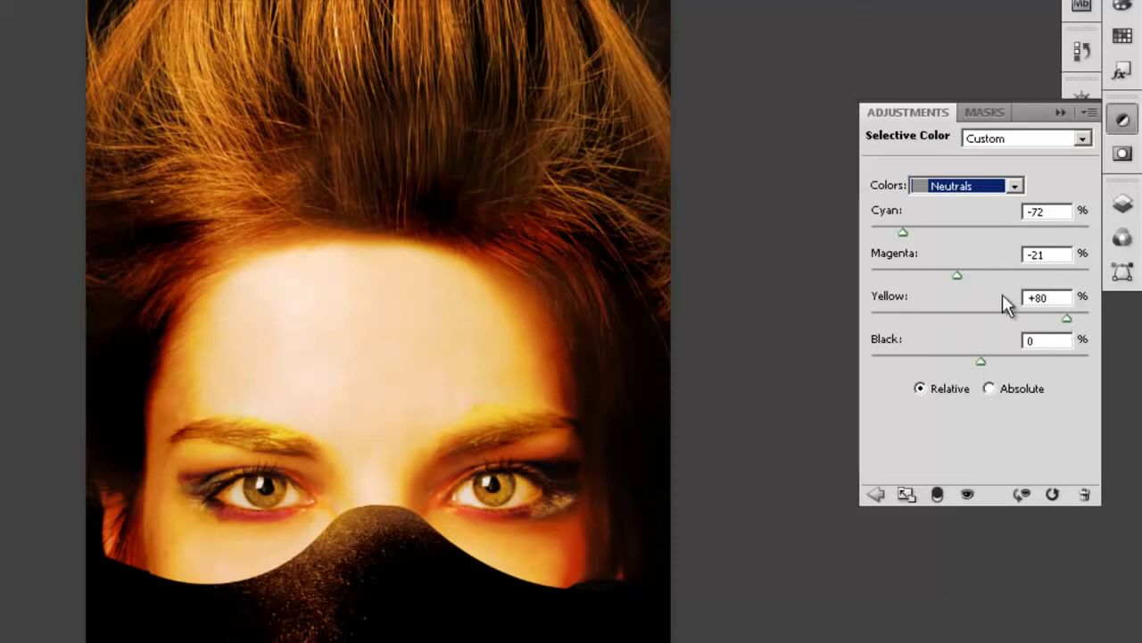
# Set the Blacks range to +9 and return to the layers list.
pyautogui.click(1012, 187)
pyautogui.click(957, 348)
pyautogui.moveTo(986, 360); pyautogui.dragTo(989, 359)
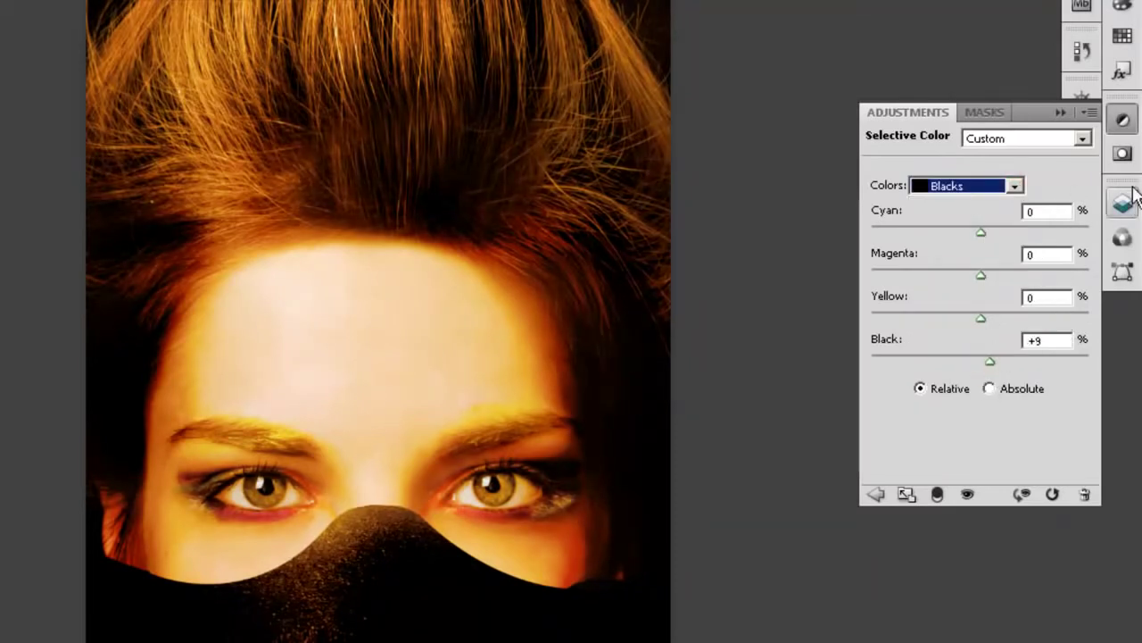
pyautogui.click(1123, 118)
pyautogui.click(1123, 204)
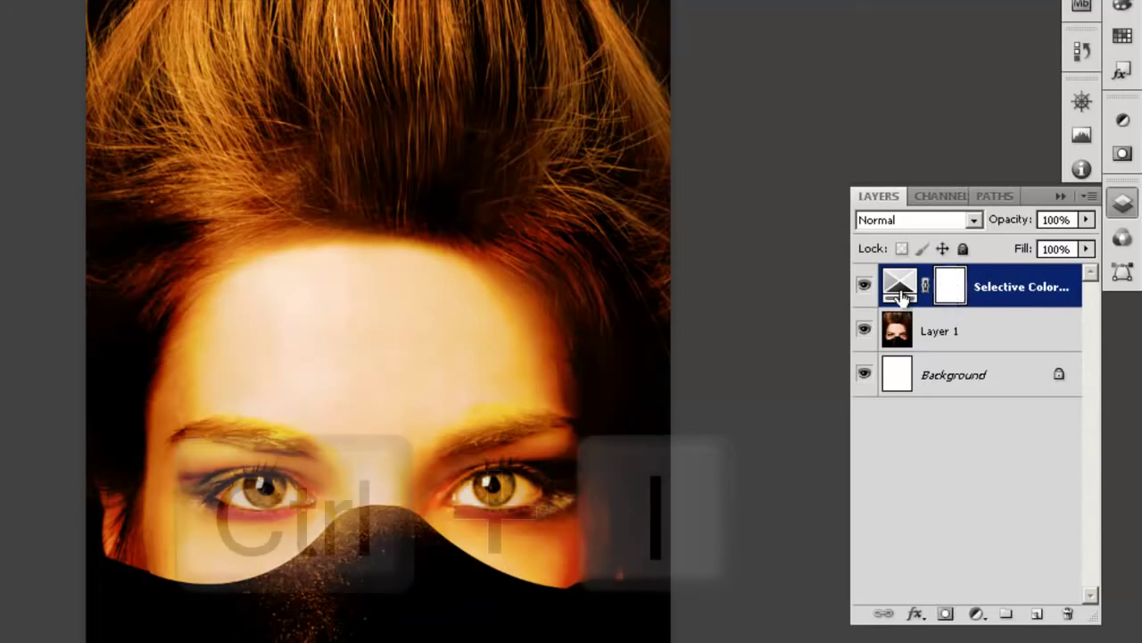
# Invert the Selective Color mask with Ctrl+I, set white as foreground, and enlarge the brush.
pyautogui.hotkey('ctrl', 'i')
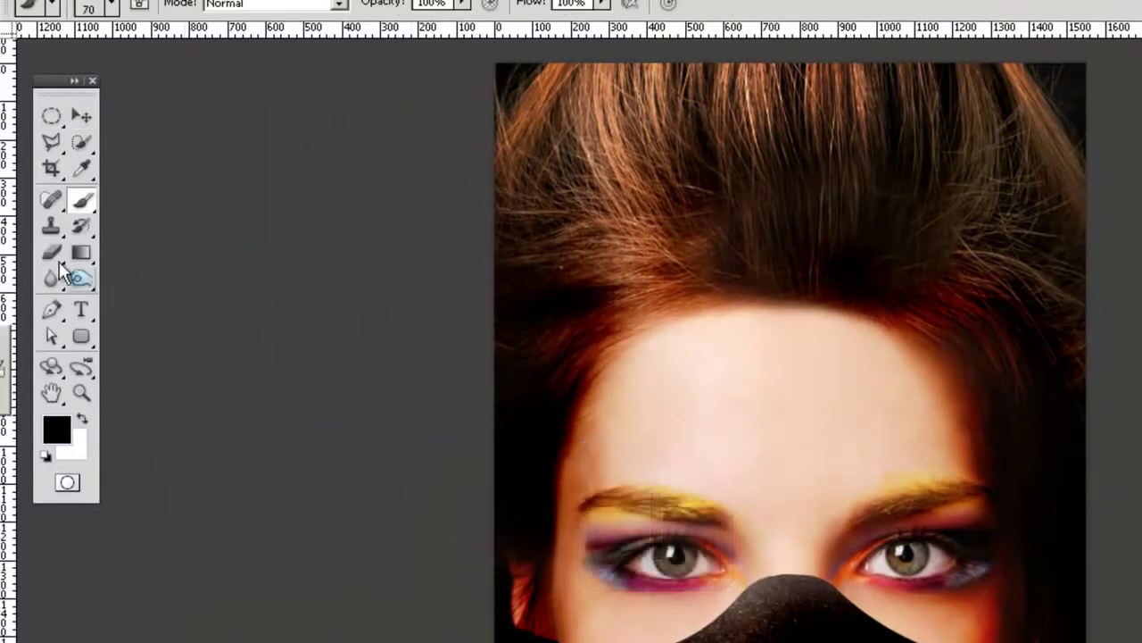
pyautogui.click(82, 418)
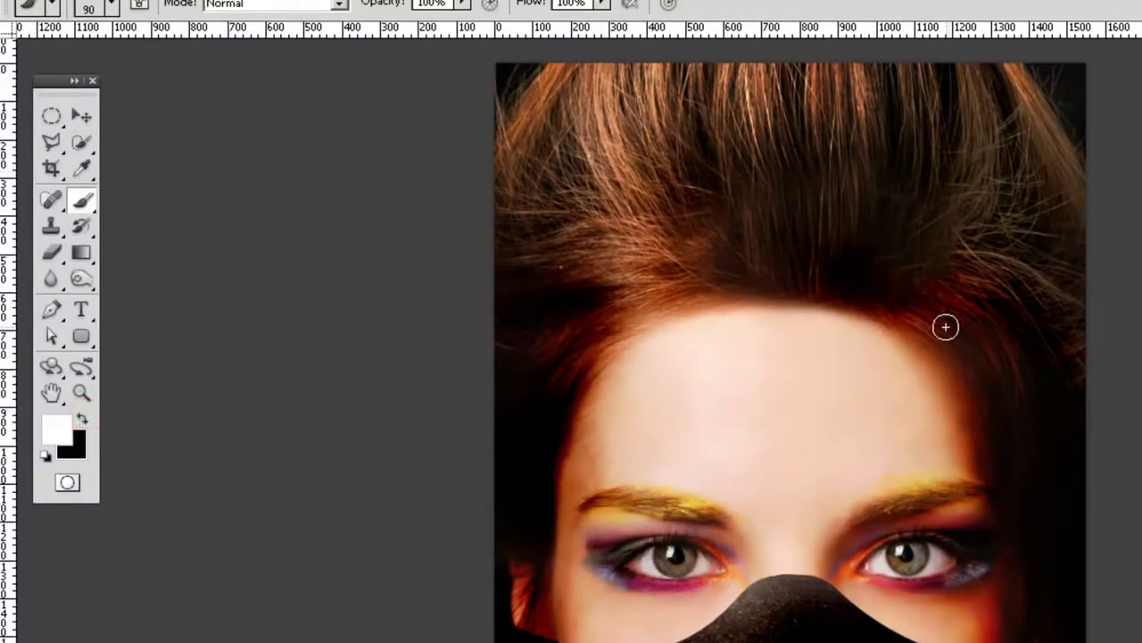
pyautogui.press(']')
pyautogui.press(']')
pyautogui.press(']')
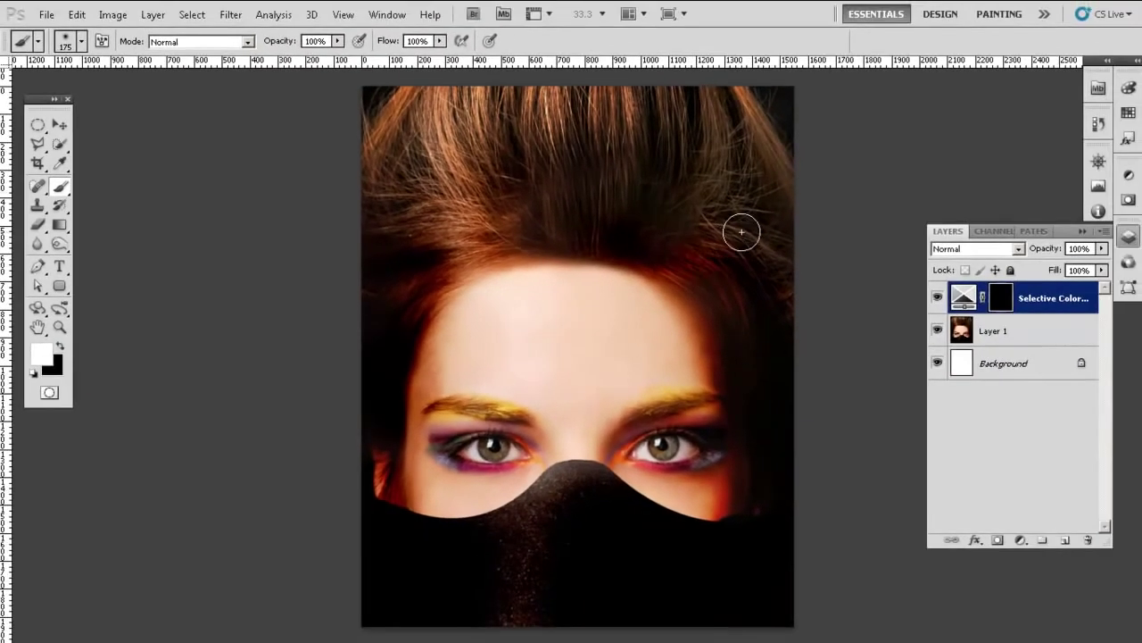
pyautogui.press(']')
pyautogui.press(']')
pyautogui.press(']')
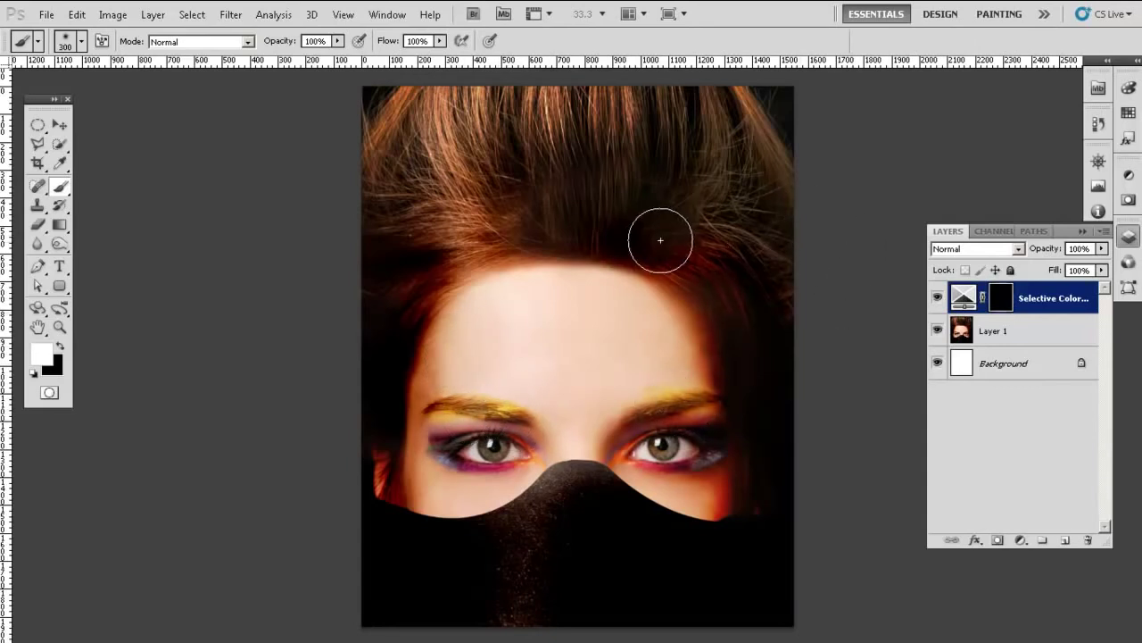
# Paint the golden tint back onto the hair and veil, touching up near the nose.
pyautogui.moveTo(469, 120)
pyautogui.mouseDown()
pyautogui.moveTo(442, 179)
pyautogui.moveTo(396, 215)
pyautogui.moveTo(365, 166)
pyautogui.moveTo(444, 92)
pyautogui.moveTo(544, 115)
pyautogui.moveTo(457, 115)
pyautogui.moveTo(503, 179)
pyautogui.moveTo(402, 286)
pyautogui.mouseUp()
pyautogui.moveTo(484, 192)
pyautogui.mouseDown()
pyautogui.moveTo(553, 173)
pyautogui.moveTo(581, 191)
pyautogui.moveTo(651, 107)
pyautogui.moveTo(728, 191)
pyautogui.moveTo(745, 116)
pyautogui.mouseUp()
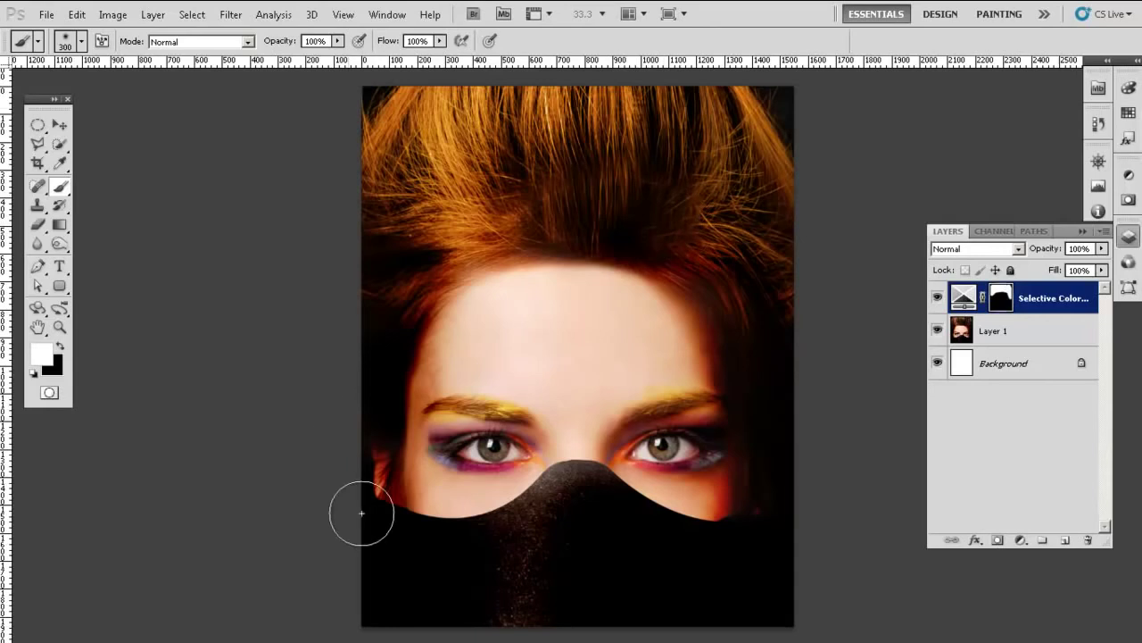
pyautogui.moveTo(471, 561)
pyautogui.mouseDown()
pyautogui.moveTo(545, 543)
pyautogui.moveTo(551, 583)
pyautogui.moveTo(587, 485)
pyautogui.moveTo(574, 523)
pyautogui.mouseUp()
pyautogui.moveTo(446, 572)
pyautogui.mouseDown()
pyautogui.moveTo(732, 559)
pyautogui.moveTo(717, 577)
pyautogui.mouseUp()
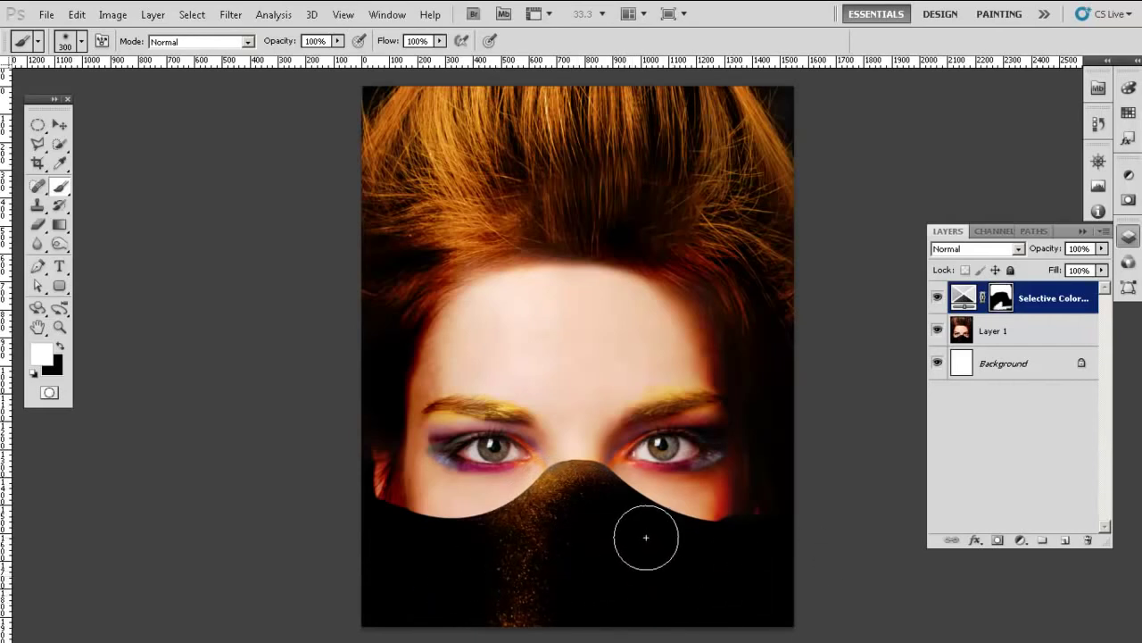
pyautogui.press('[')
pyautogui.press('[')
pyautogui.press('[')
pyautogui.press('[')
pyautogui.press('[')
pyautogui.press('[')
pyautogui.moveTo(599, 475); pyautogui.dragTo(599, 510)
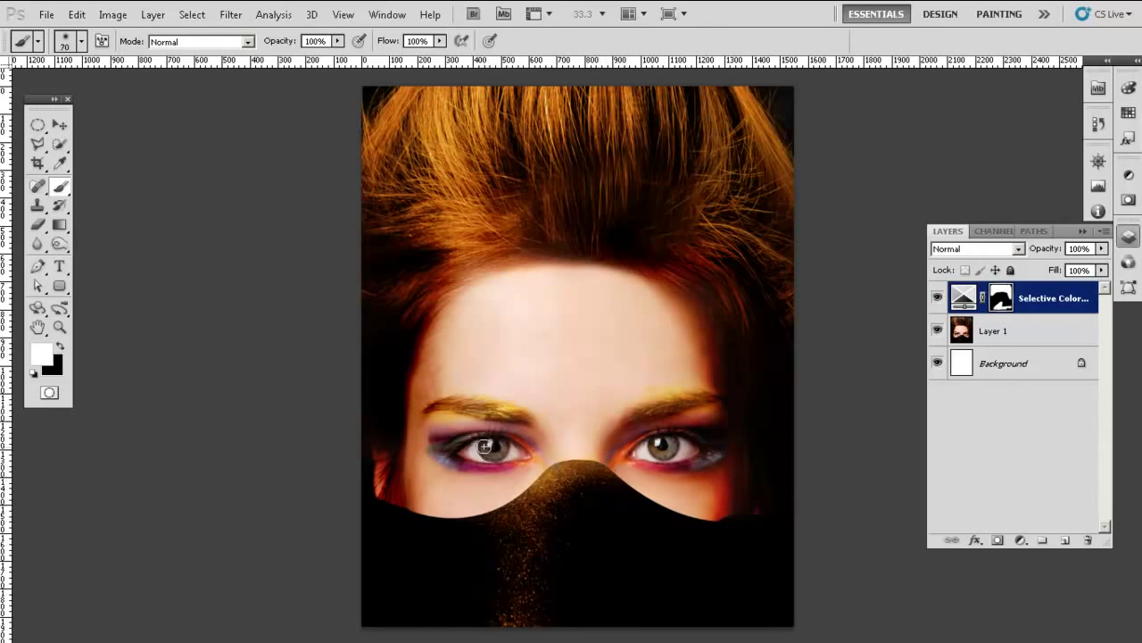
# Paint the mask white over both irises with a smaller brush so they turn amber.
pyautogui.moveTo(499, 417); pyautogui.dragTo(535, 419)
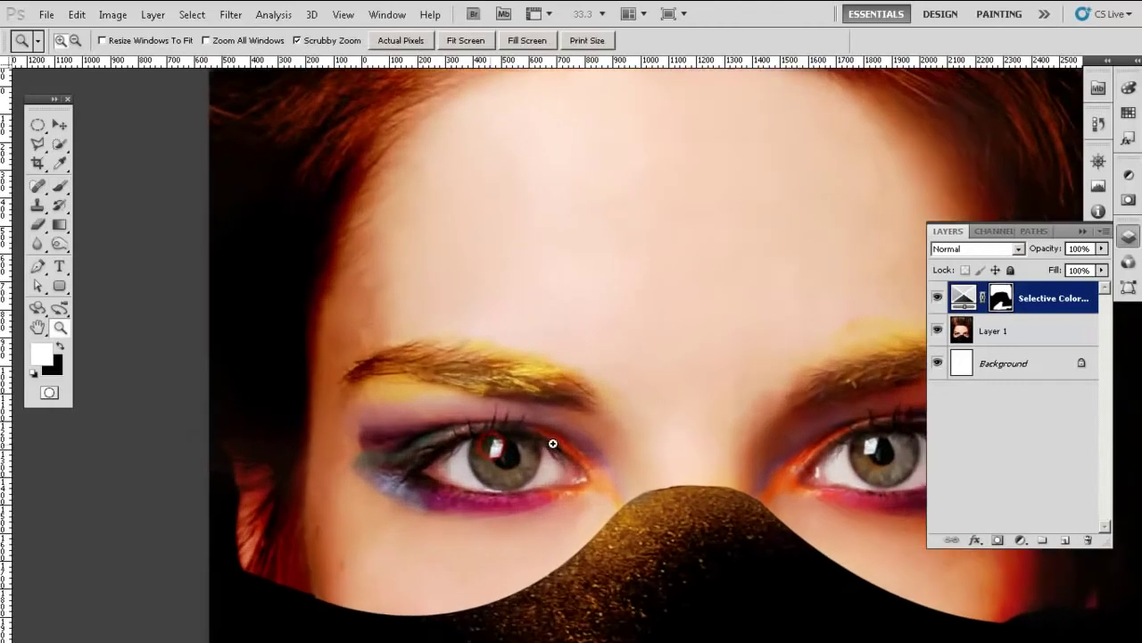
pyautogui.press('[')
pyautogui.press('[')
pyautogui.press('[')
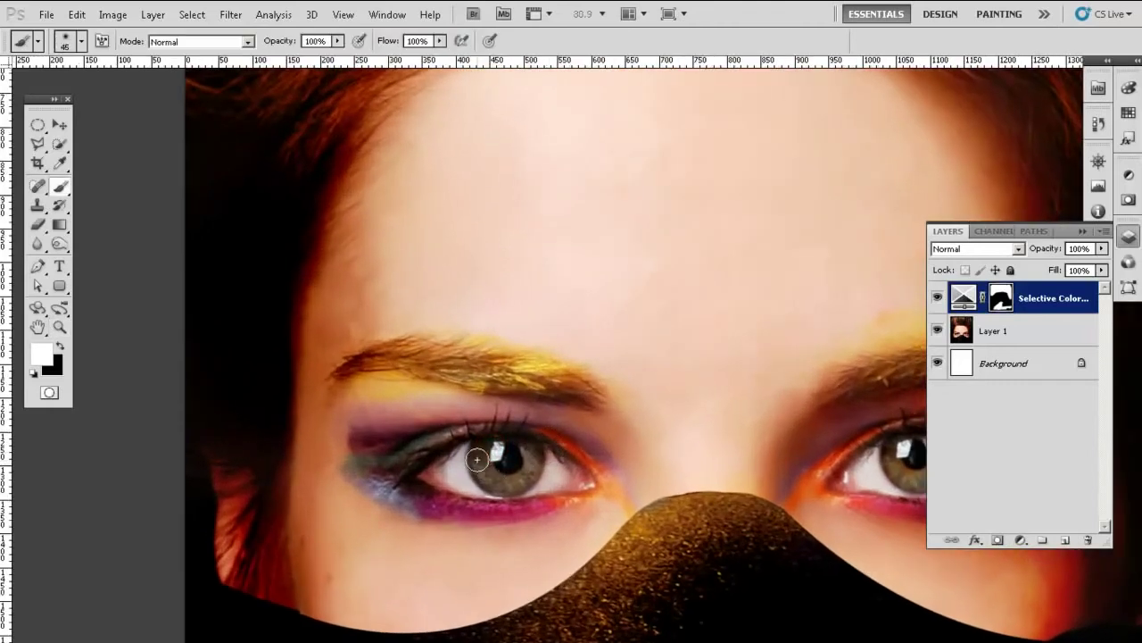
pyautogui.moveTo(480, 452); pyautogui.dragTo(487, 459)
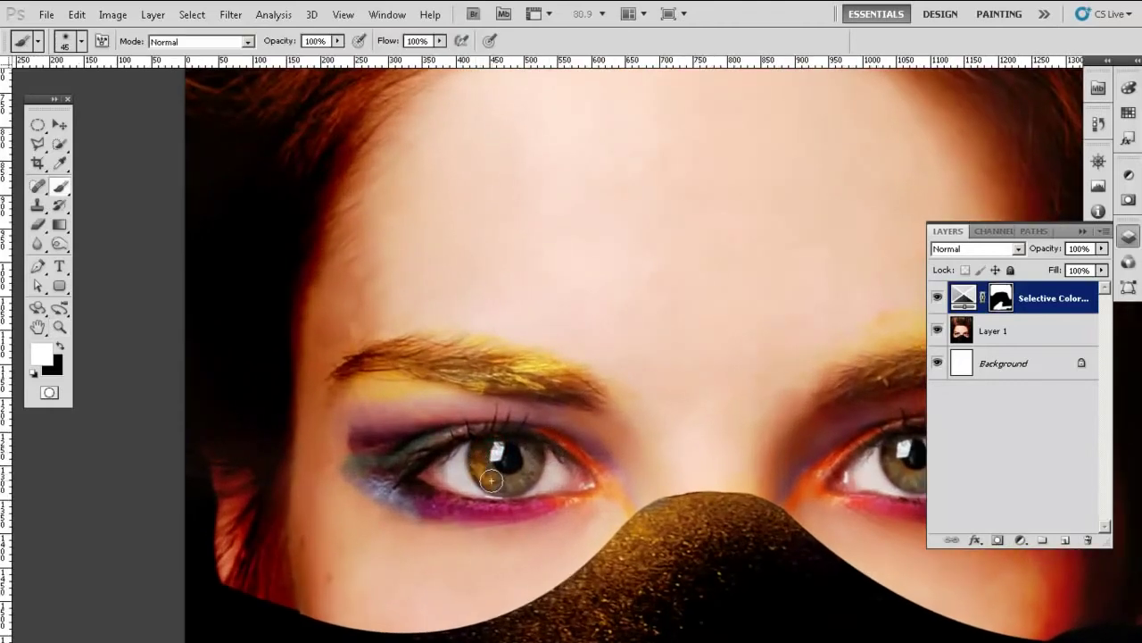
pyautogui.moveTo(507, 480); pyautogui.dragTo(536, 466)
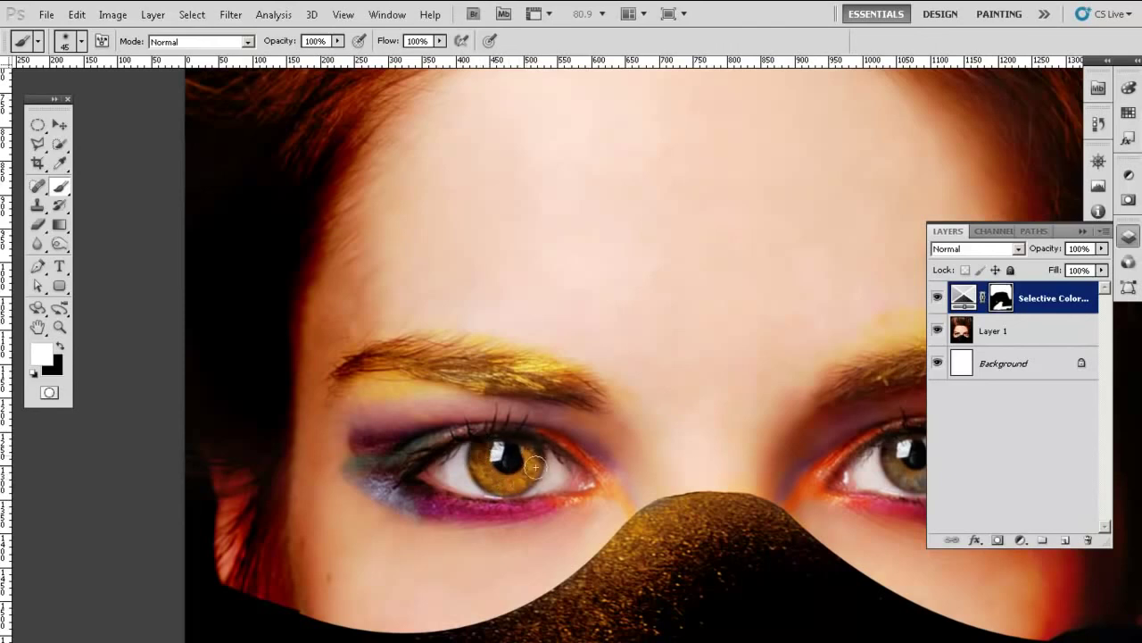
pyautogui.moveTo(734, 471)
pyautogui.mouseDown()
pyautogui.moveTo(610, 448)
pyautogui.moveTo(638, 434)
pyautogui.mouseUp()
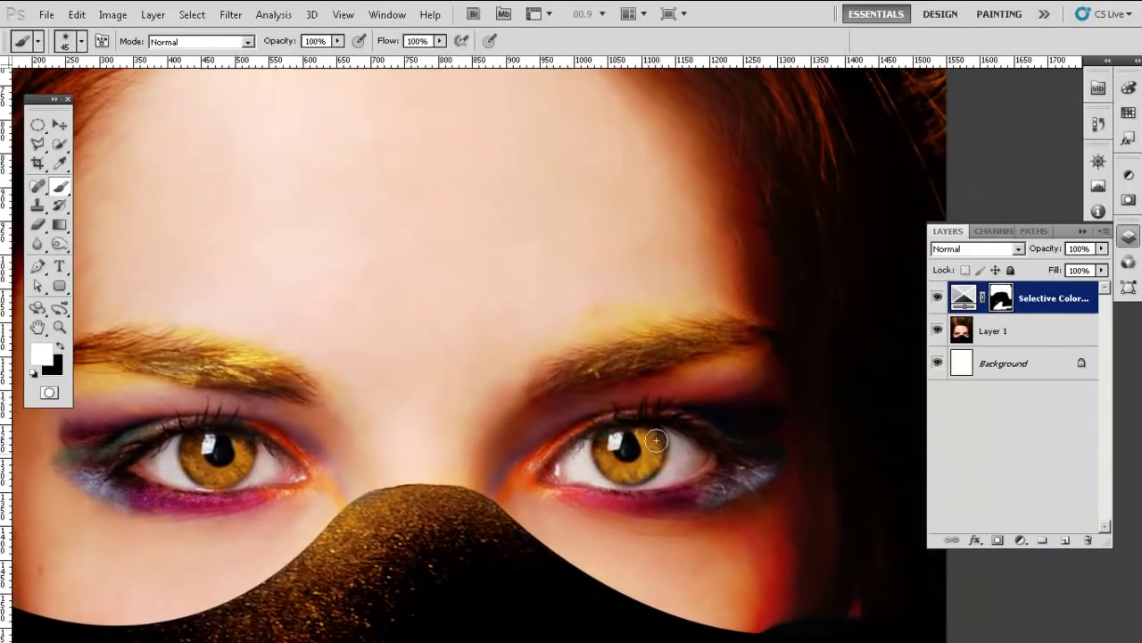
pyautogui.hotkey('ctrl', '0')
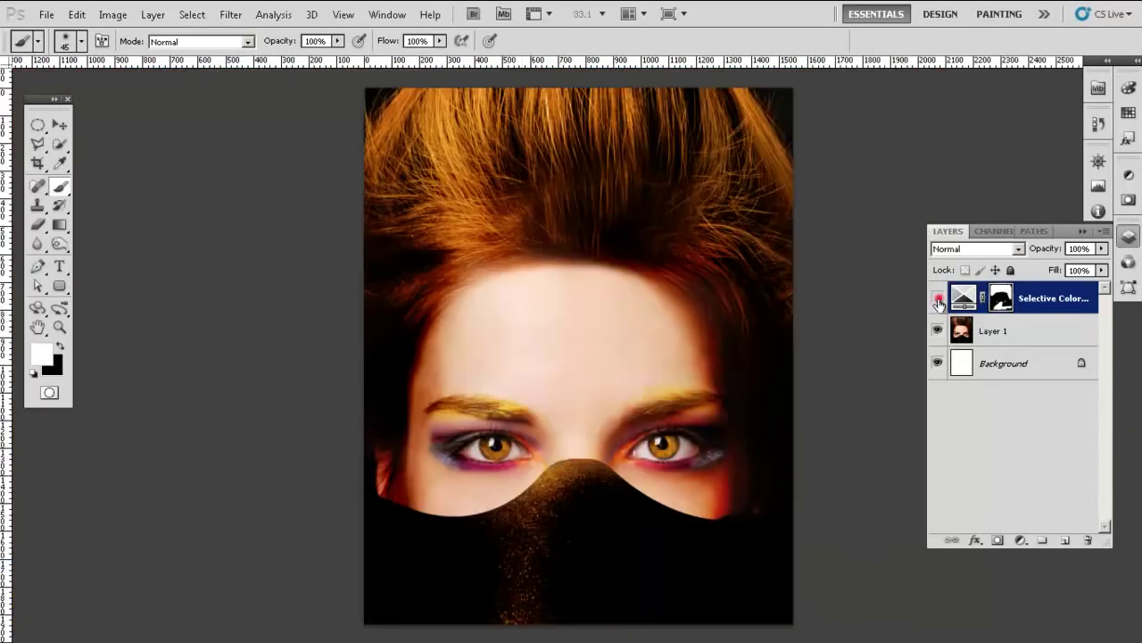
pyautogui.click(937, 300)
pyautogui.click(939, 300)
pyautogui.click(939, 300)
pyautogui.click(938, 299)
pyautogui.click(937, 300)
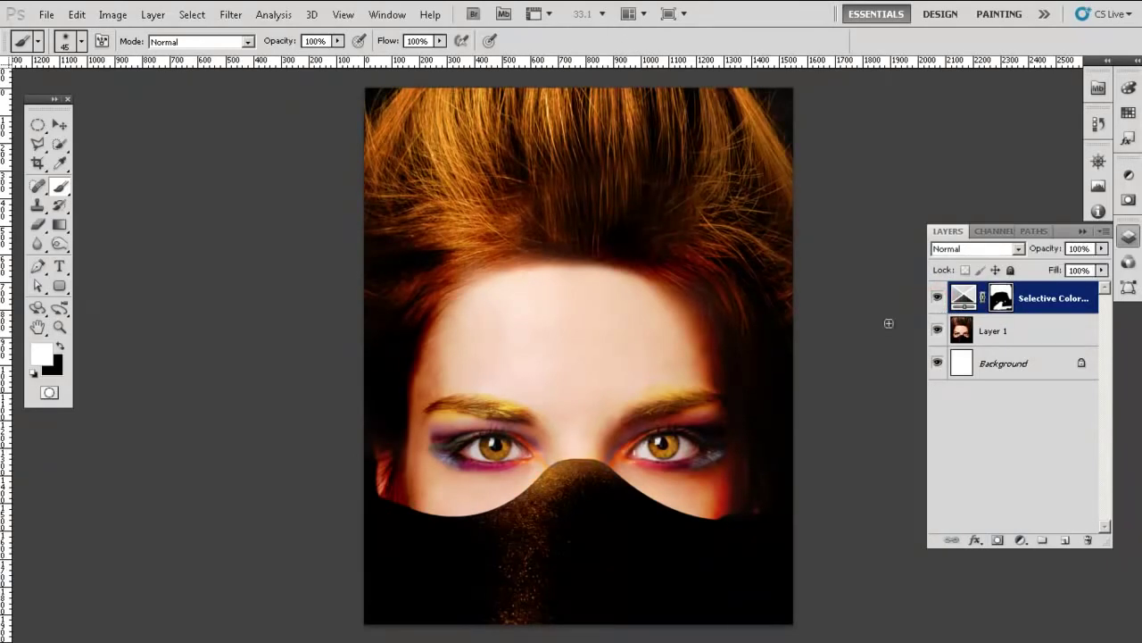